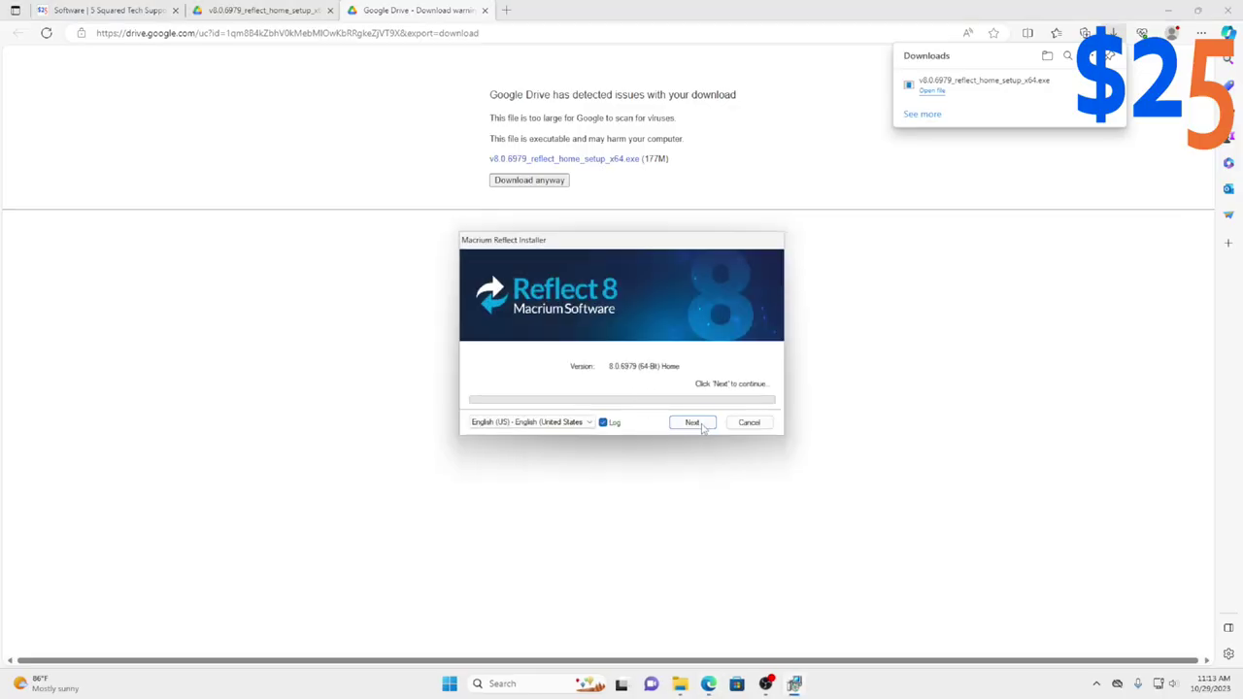
Run the Macrium Reflect 8 Home setup and accept the terms of the end-user license agreement.
left_click(702, 427)
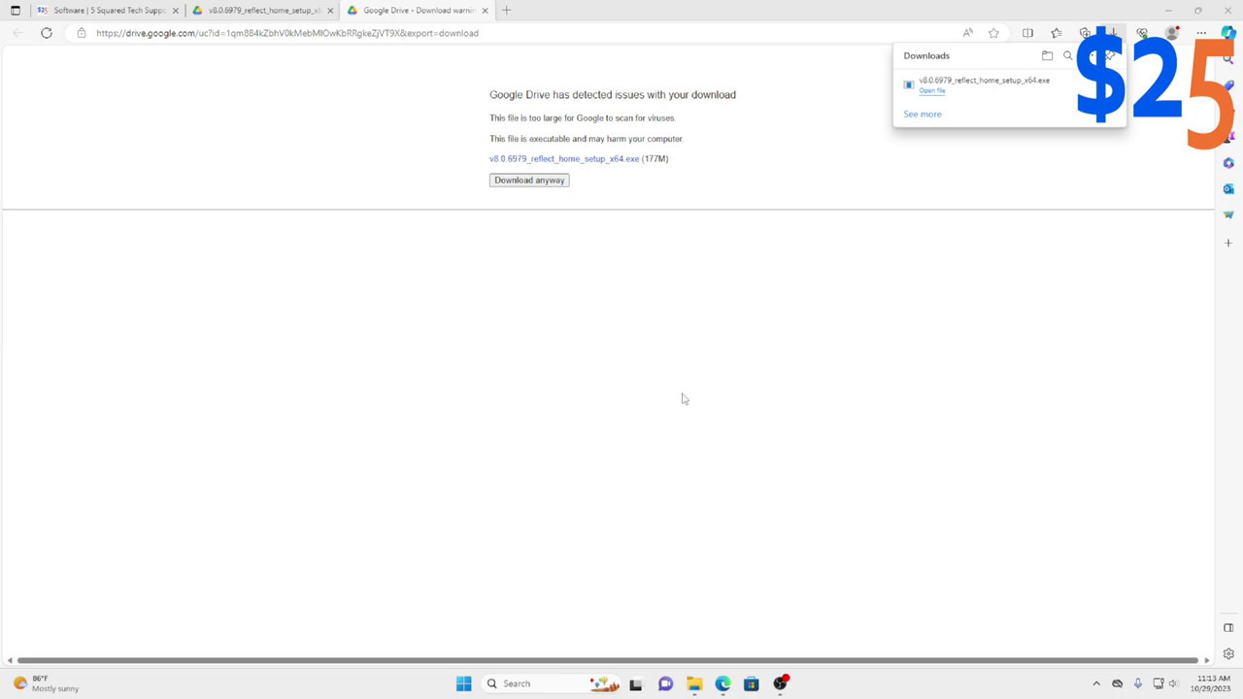
left_click(957, 146)
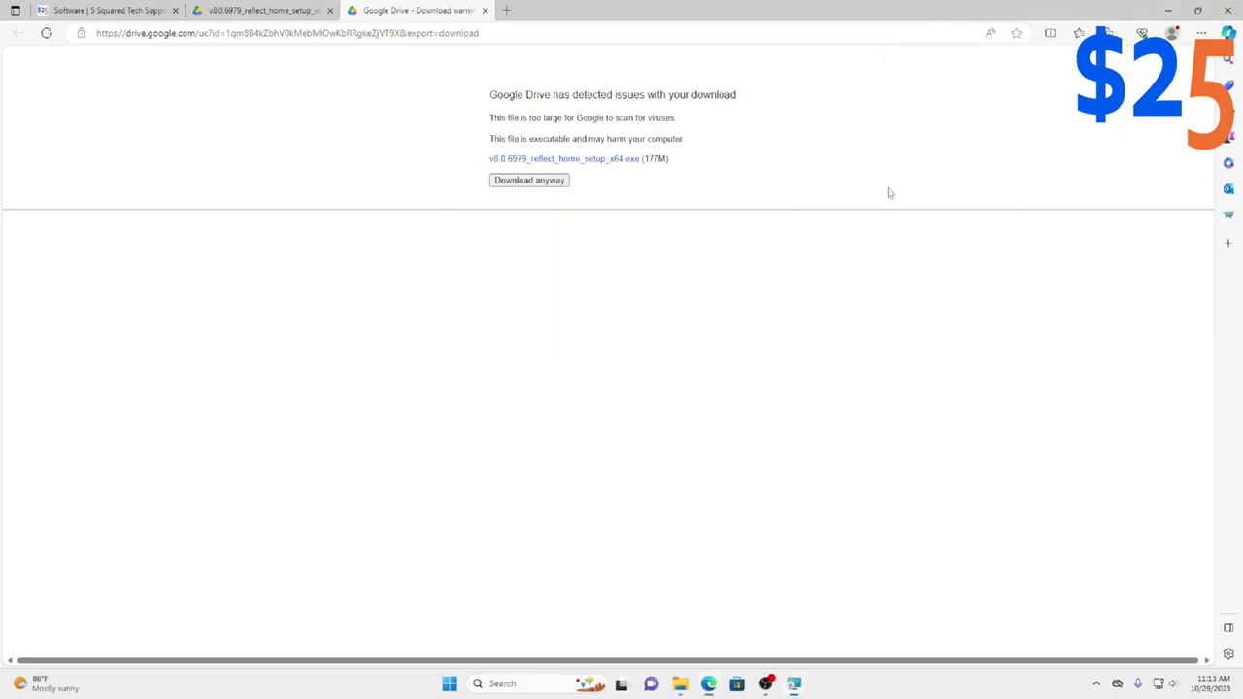
left_click(687, 442)
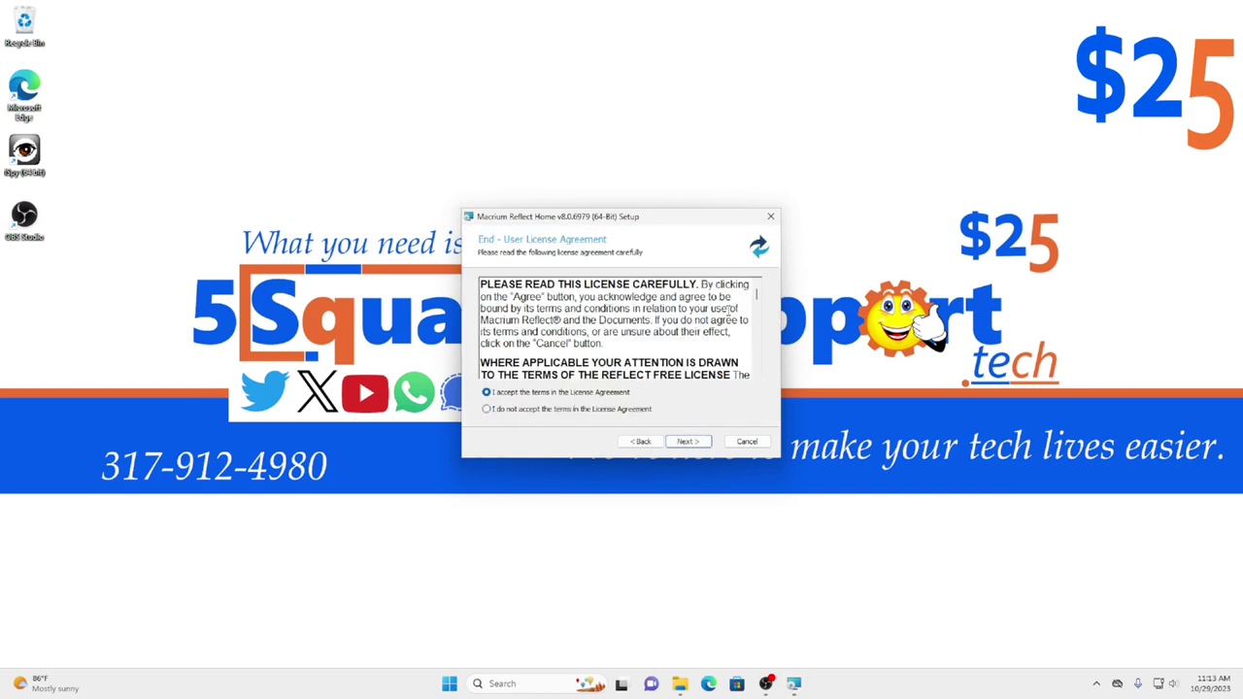
left_click_drag(758, 304, 753, 379)
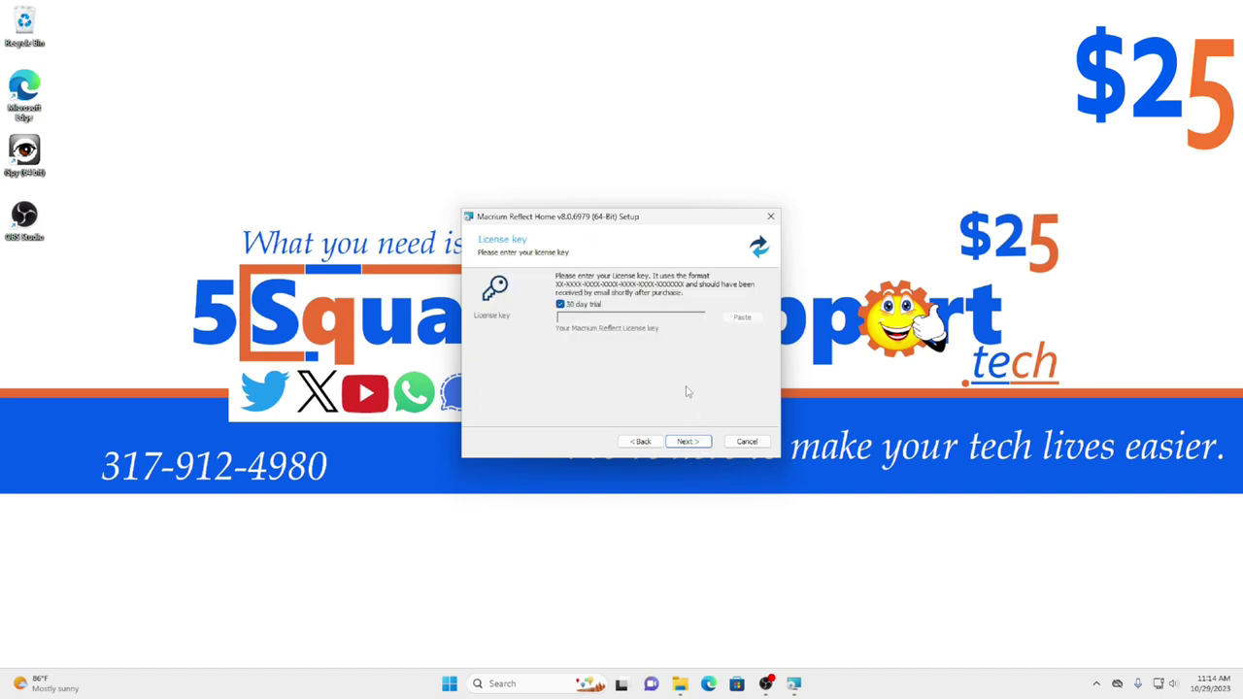
Use the 30-day trial instead of a license key and complete the Macrium Reflect installation.
key("Return")
key("Return")
key("Return")
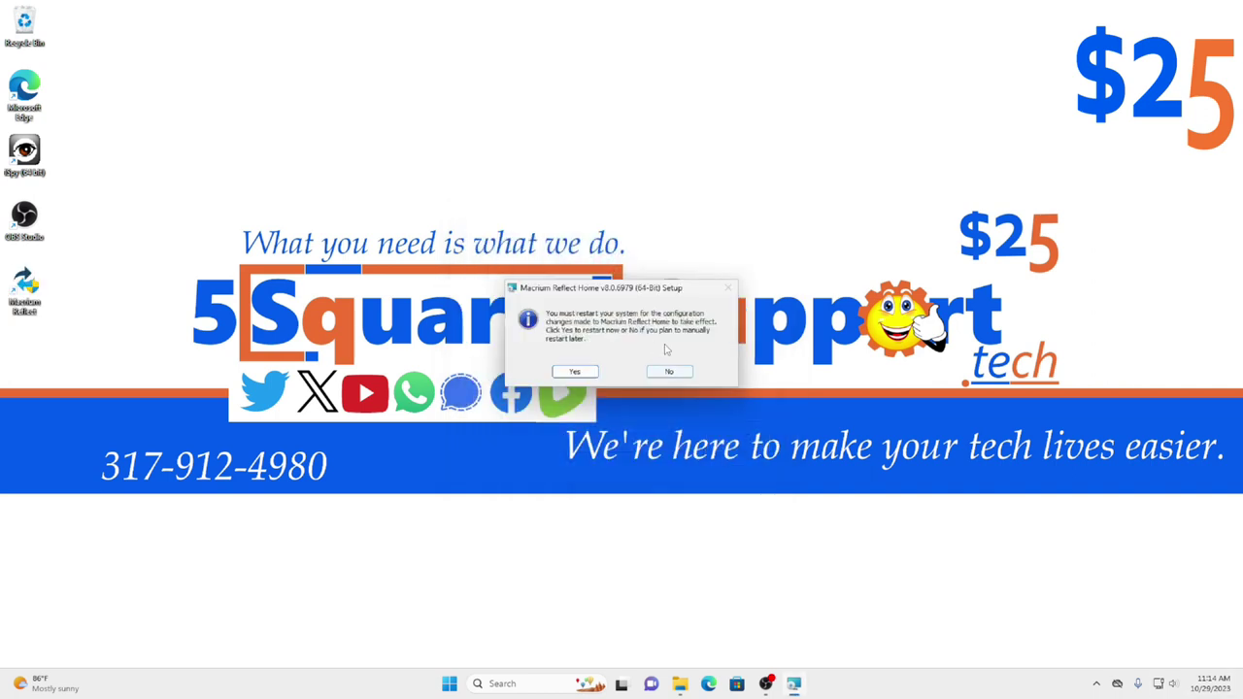
left_click(916, 581)
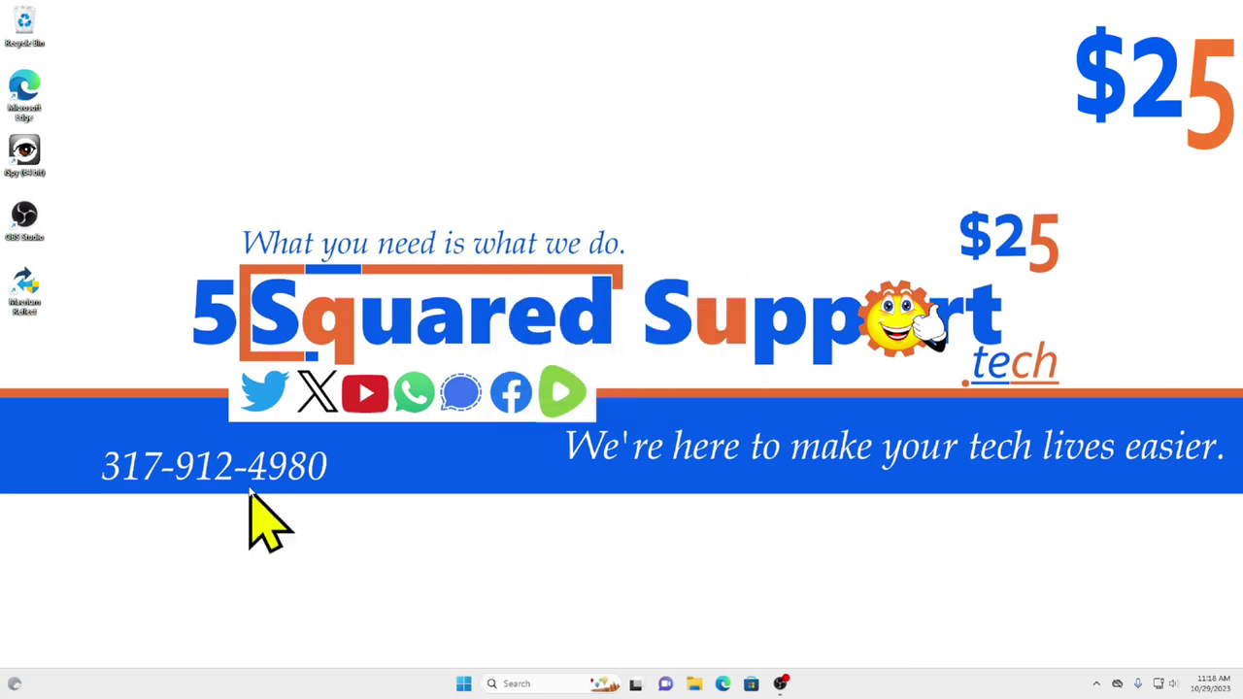
Launch Macrium Reflect from the desktop and decline the offered software update.
double_click(37, 309)
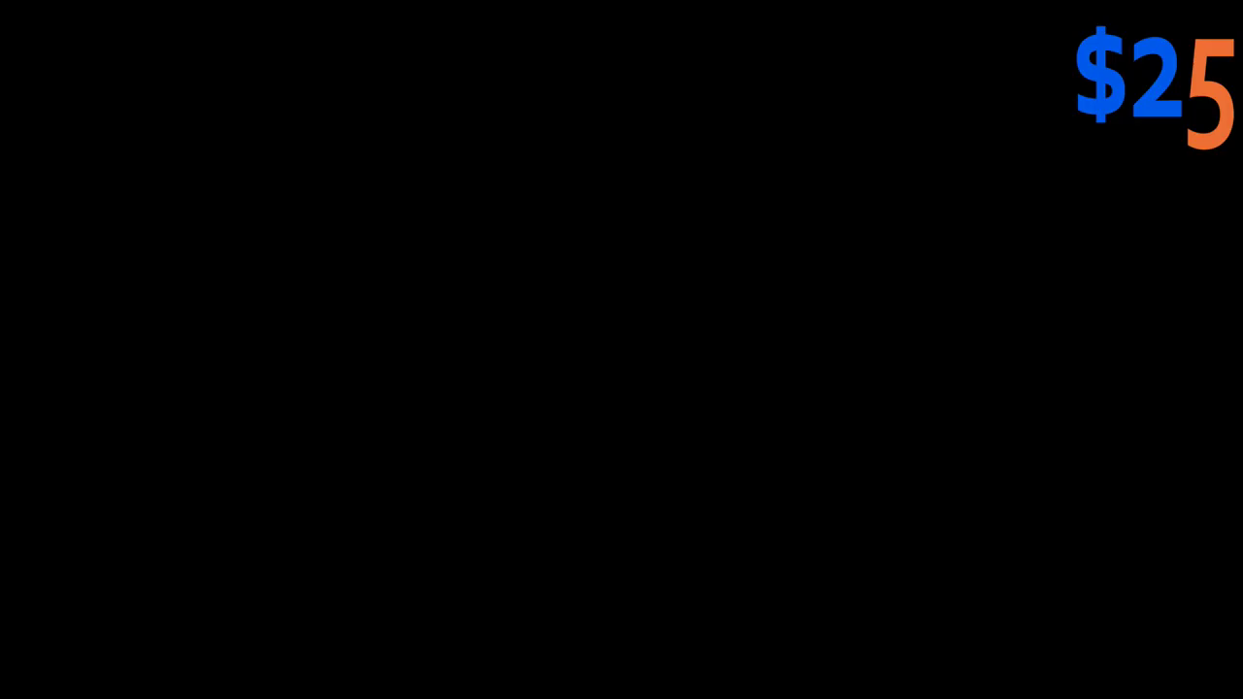
left_click(538, 402)
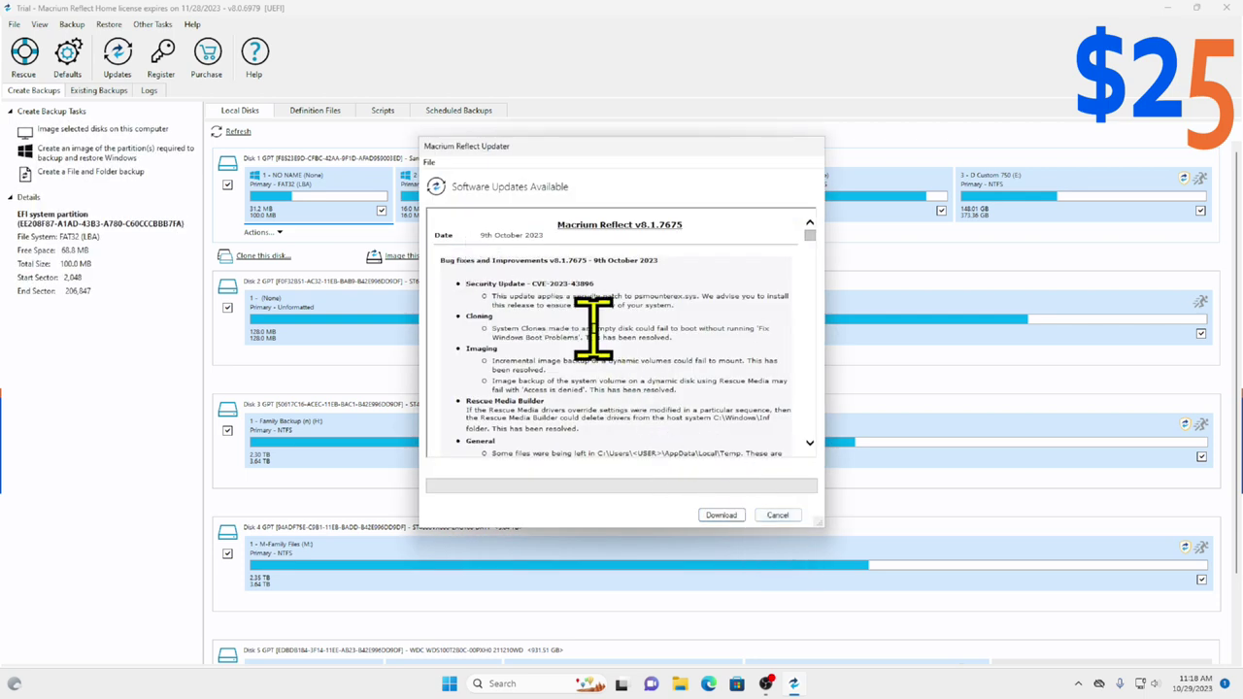
left_click(777, 515)
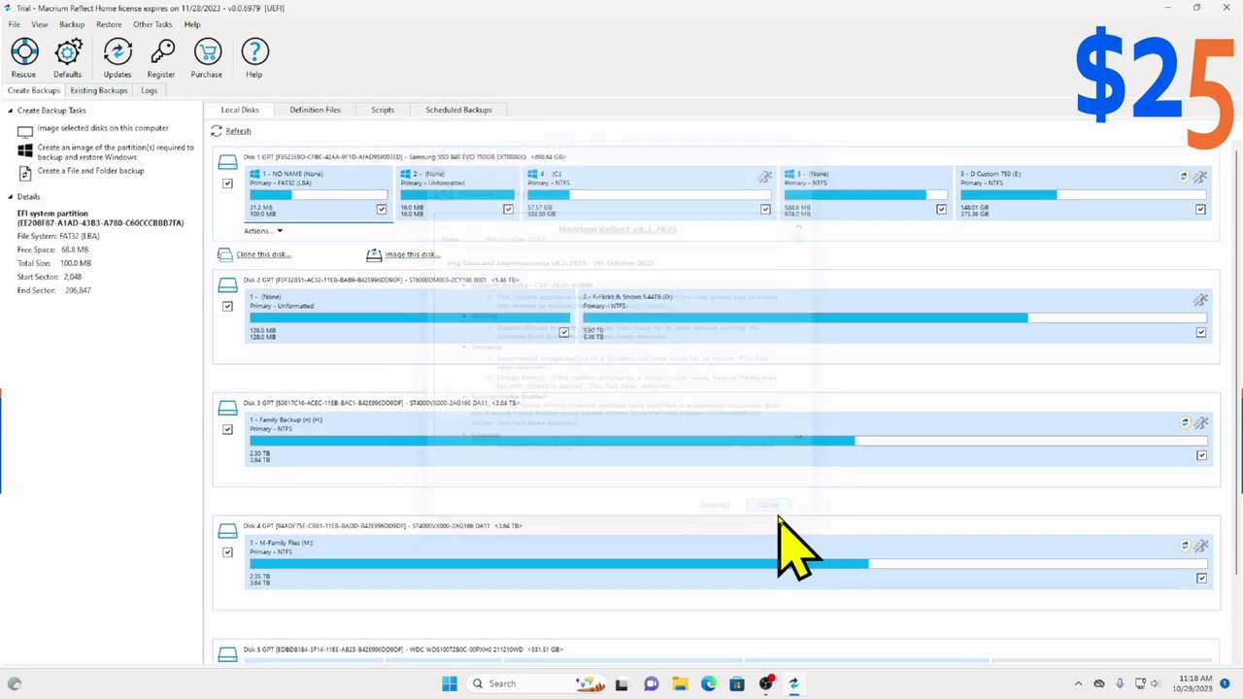
left_click(707, 393)
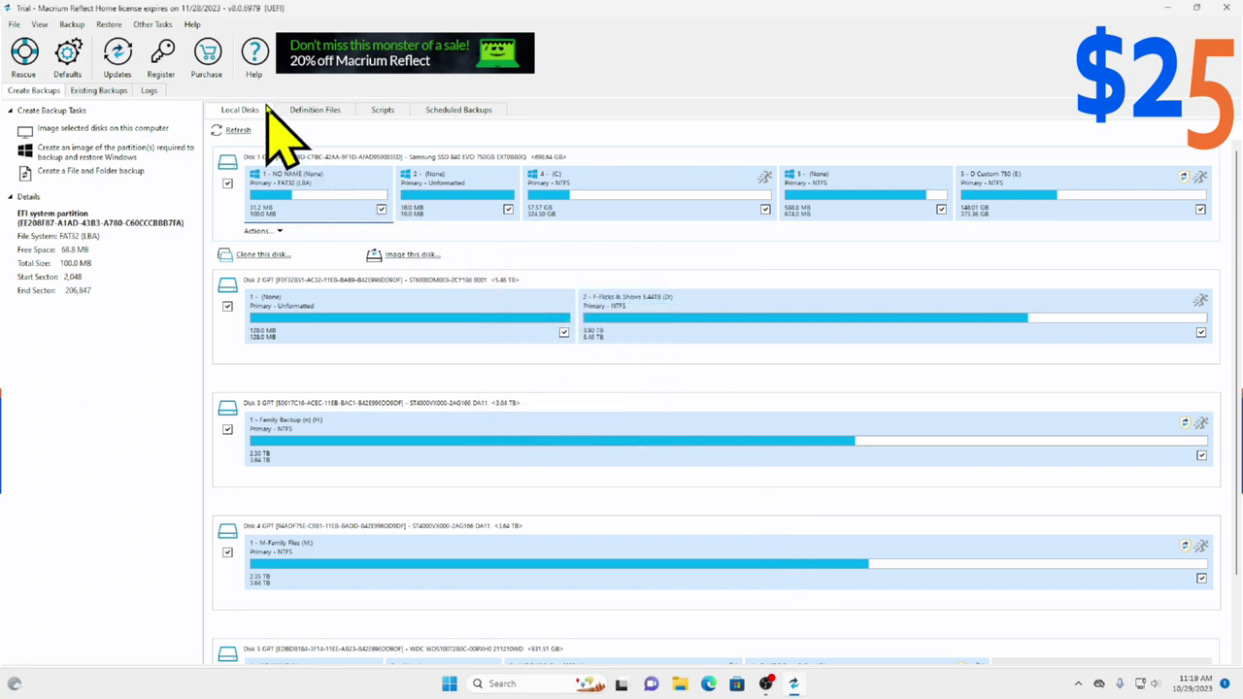
Configure the automatic update check to skip notifications for 8.1.7675 and turn off daily Windows notifications and daily checks at load.
left_click(192, 25)
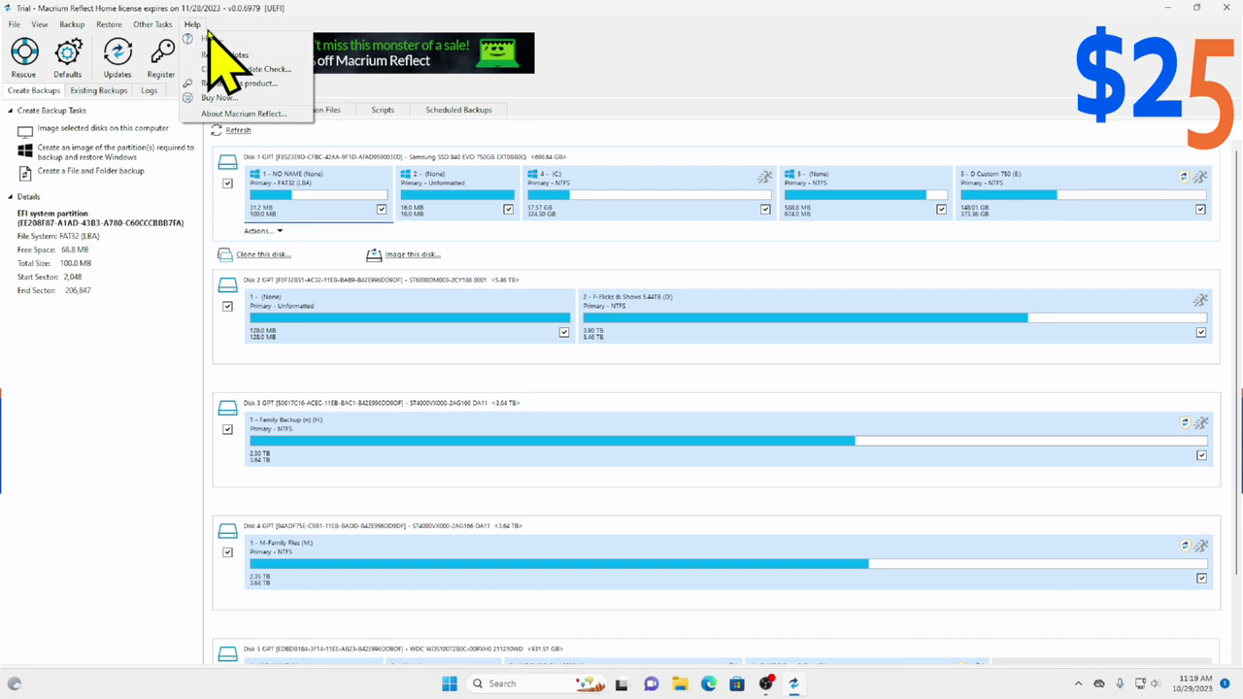
left_click(283, 69)
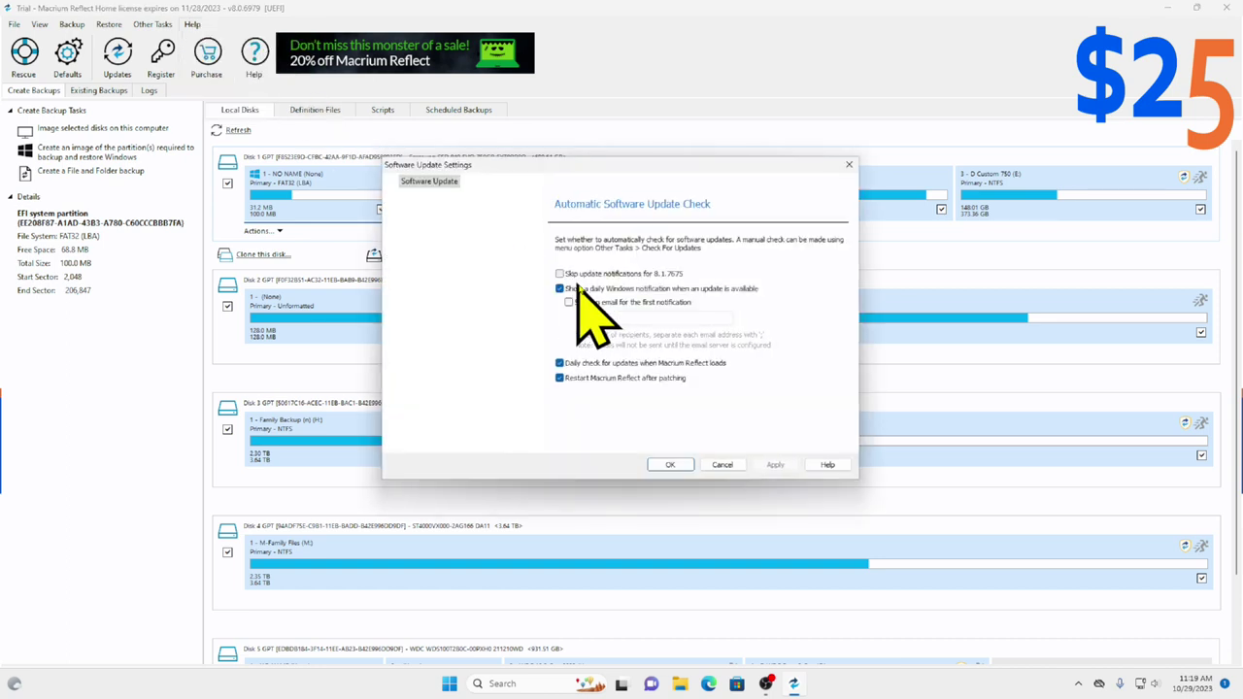
left_click(585, 275)
left_click(585, 364)
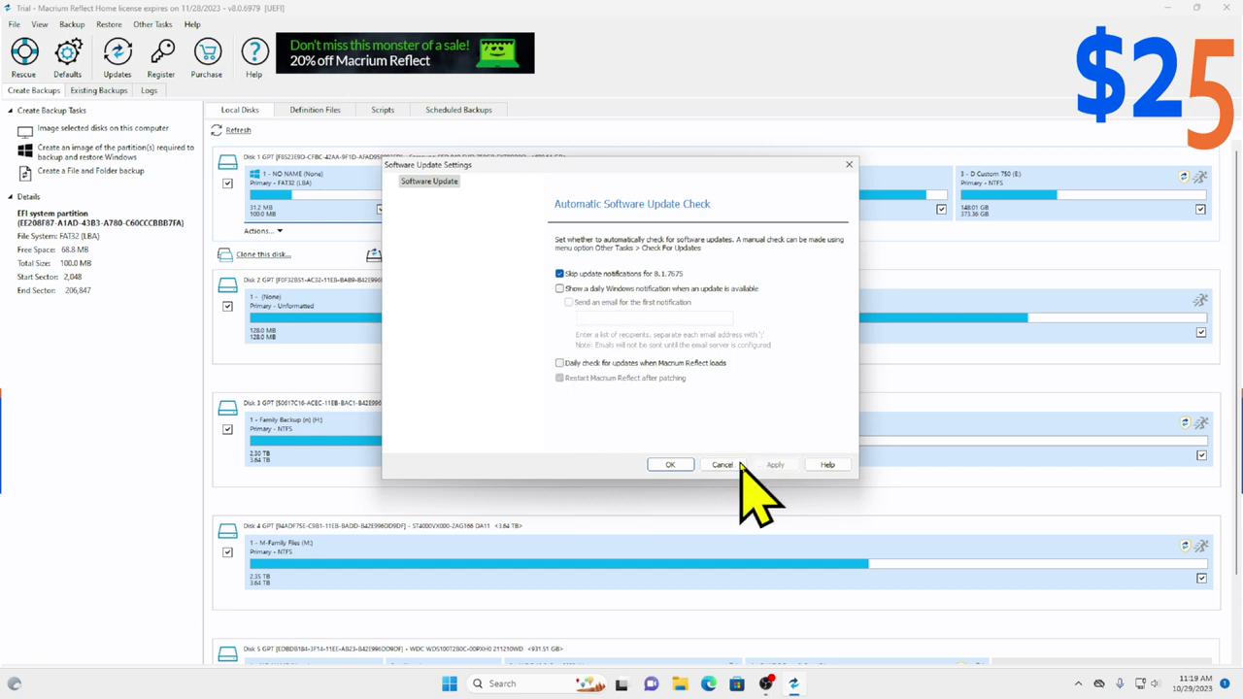
left_click(679, 464)
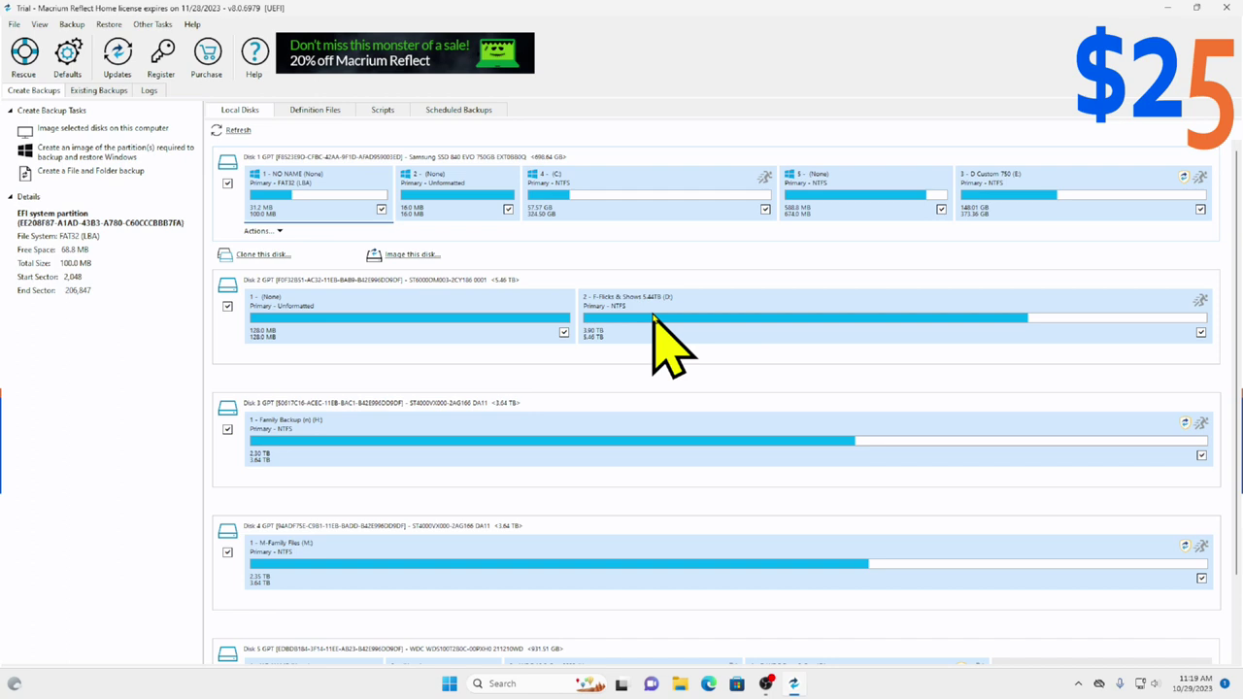
Set up a disk image of Disk 1 that excludes the D Custom 750 (E:) partition.
left_click(416, 254)
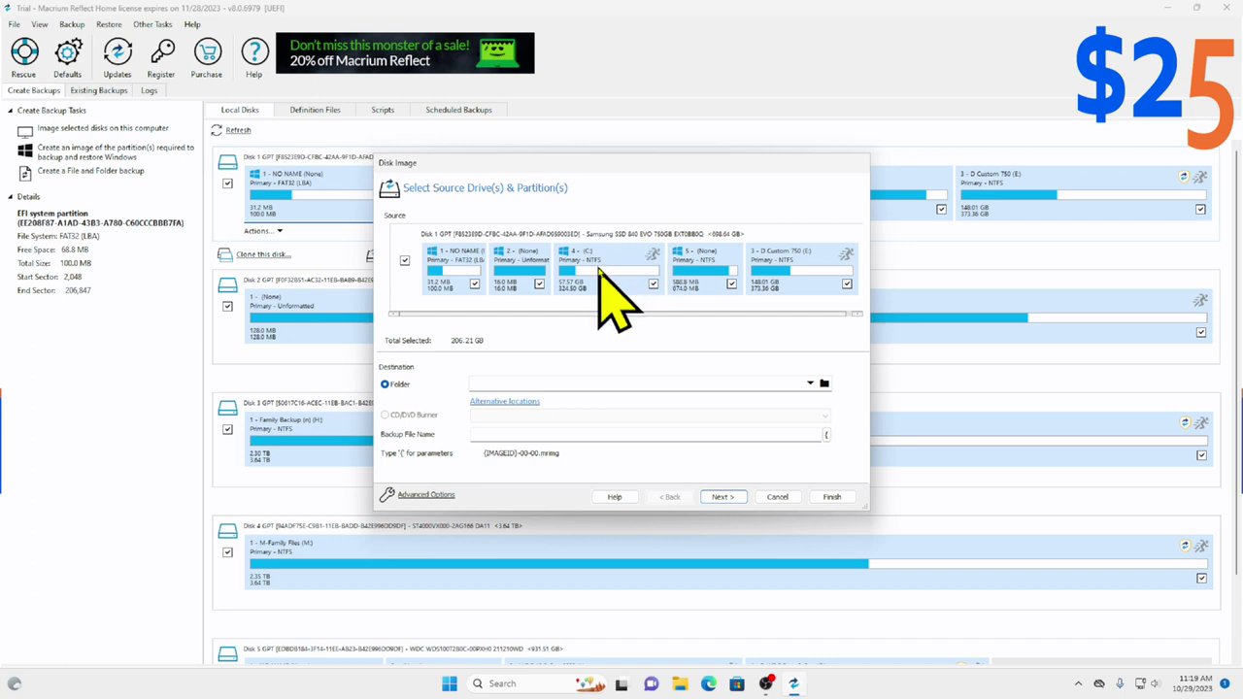
left_click(847, 286)
Create the folder "OS Full Backup 29-Oct-2023" inside Macrium Reflect Video on M-Family Files (M:) and set it as the image destination.
left_click(823, 384)
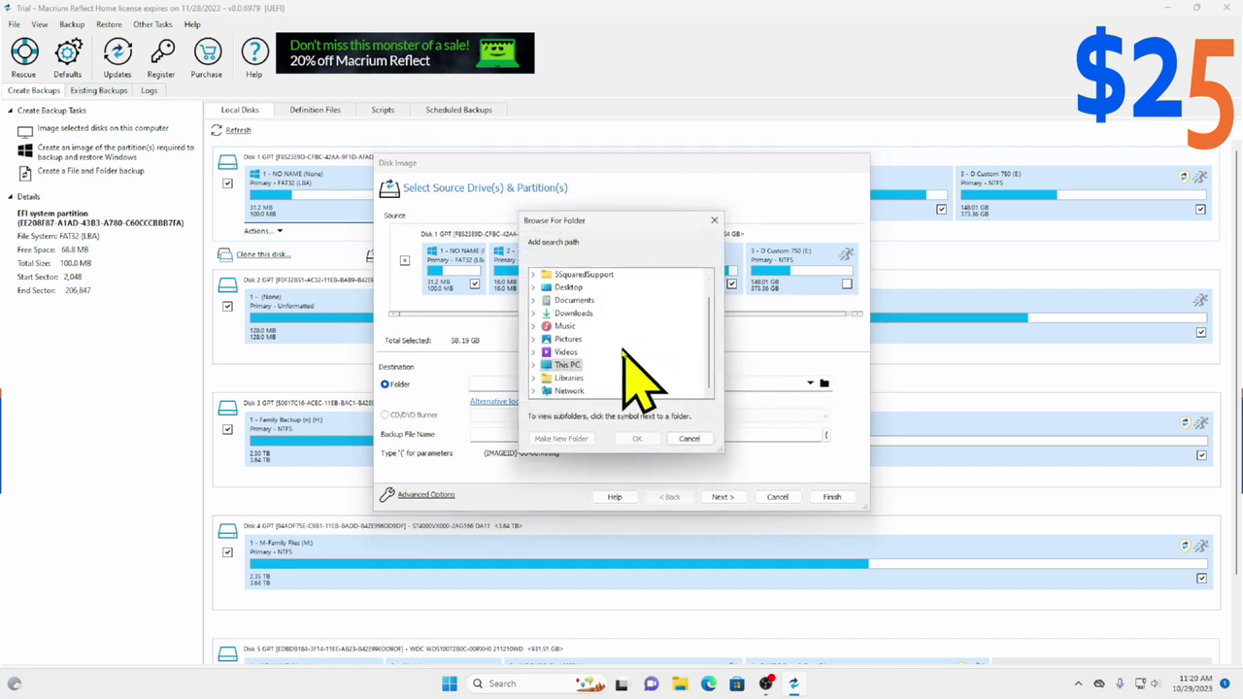
left_click(533, 365)
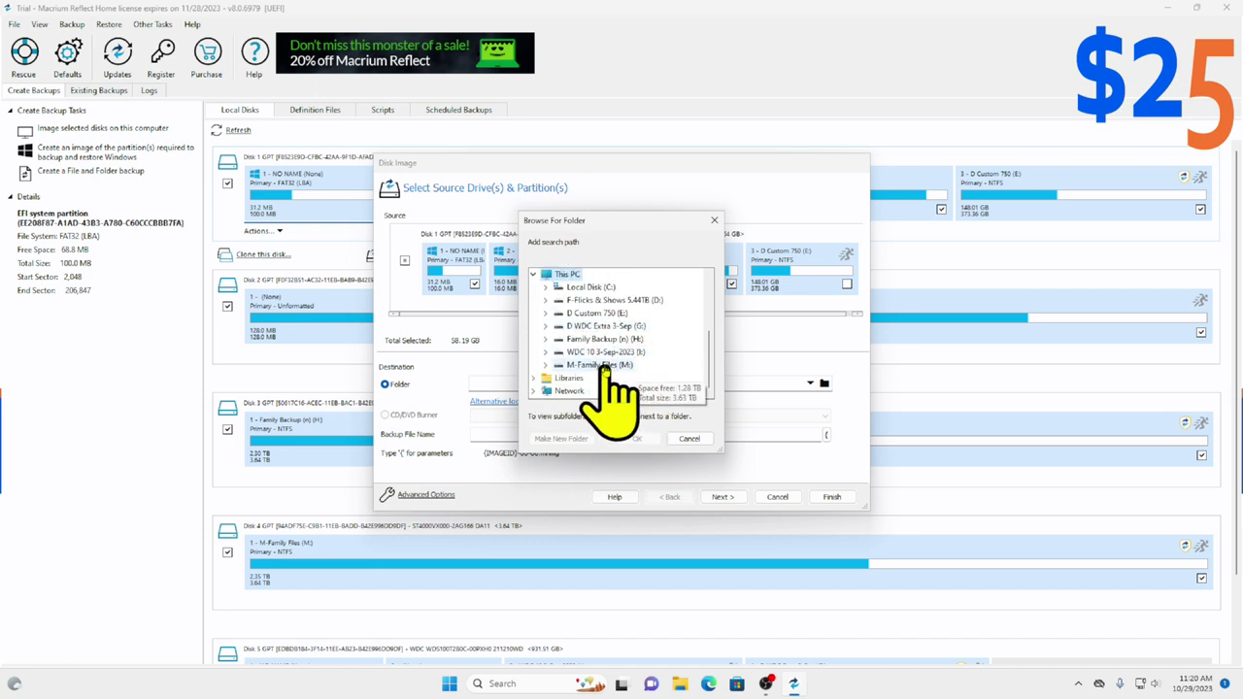
double_click(599, 364)
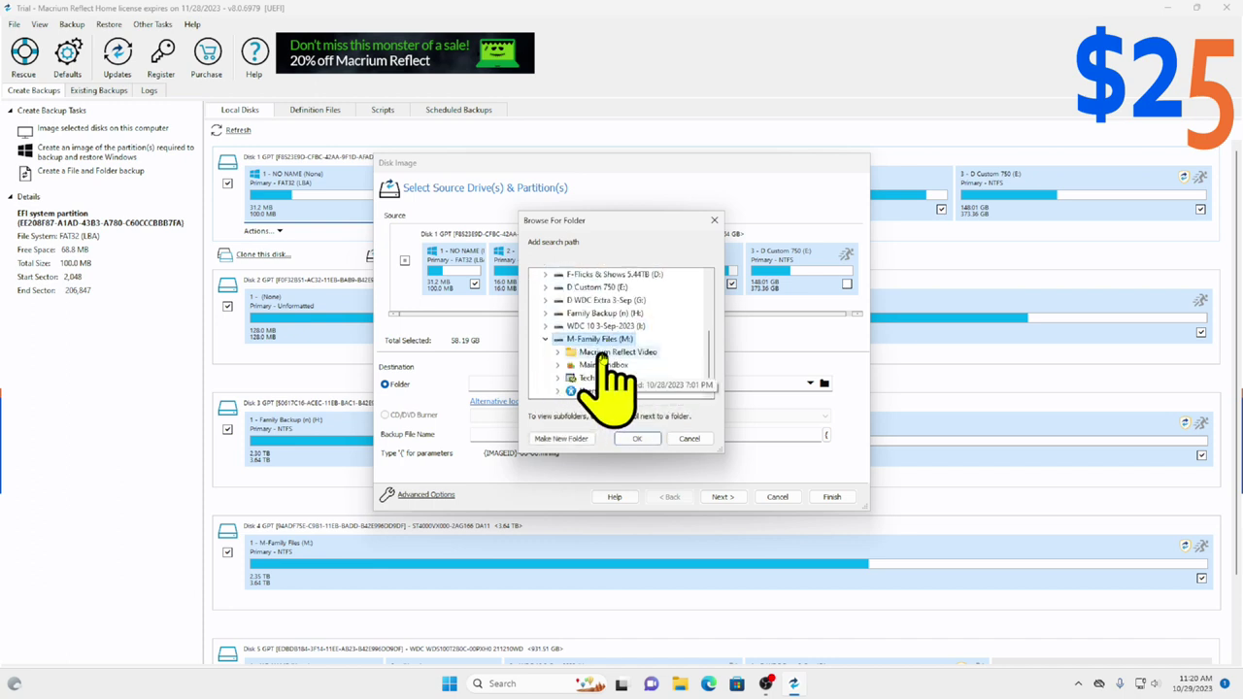
double_click(604, 356)
left_click(572, 438)
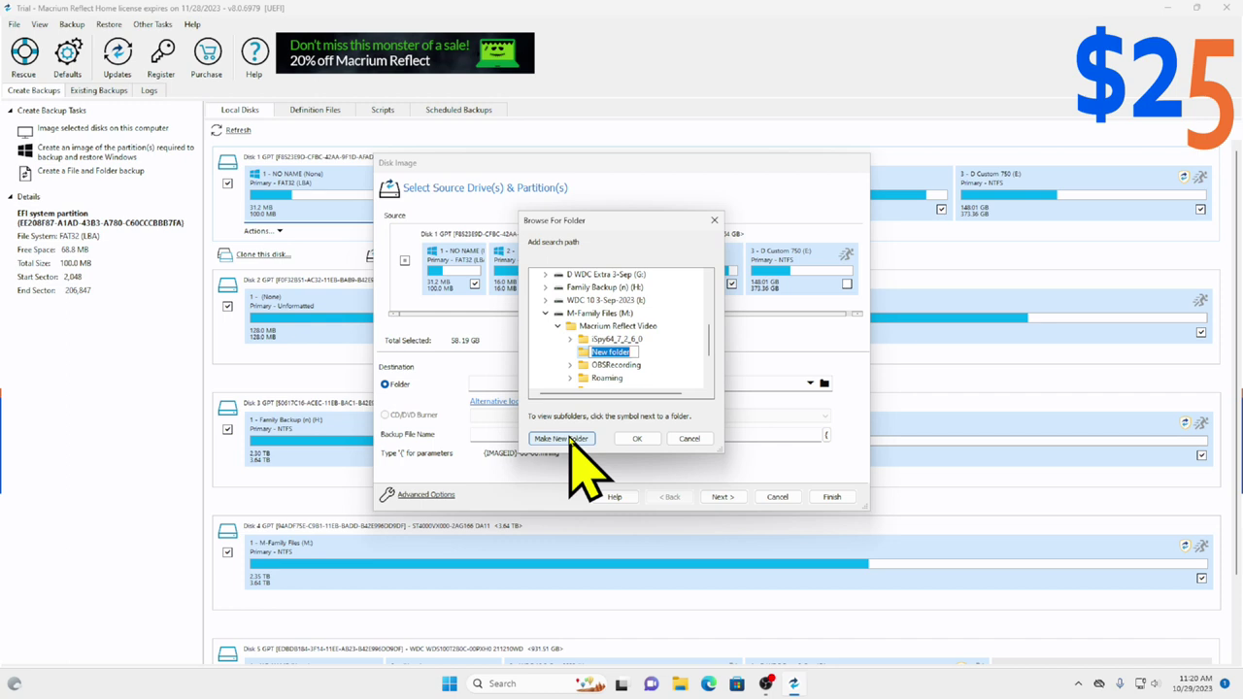
type("OS")
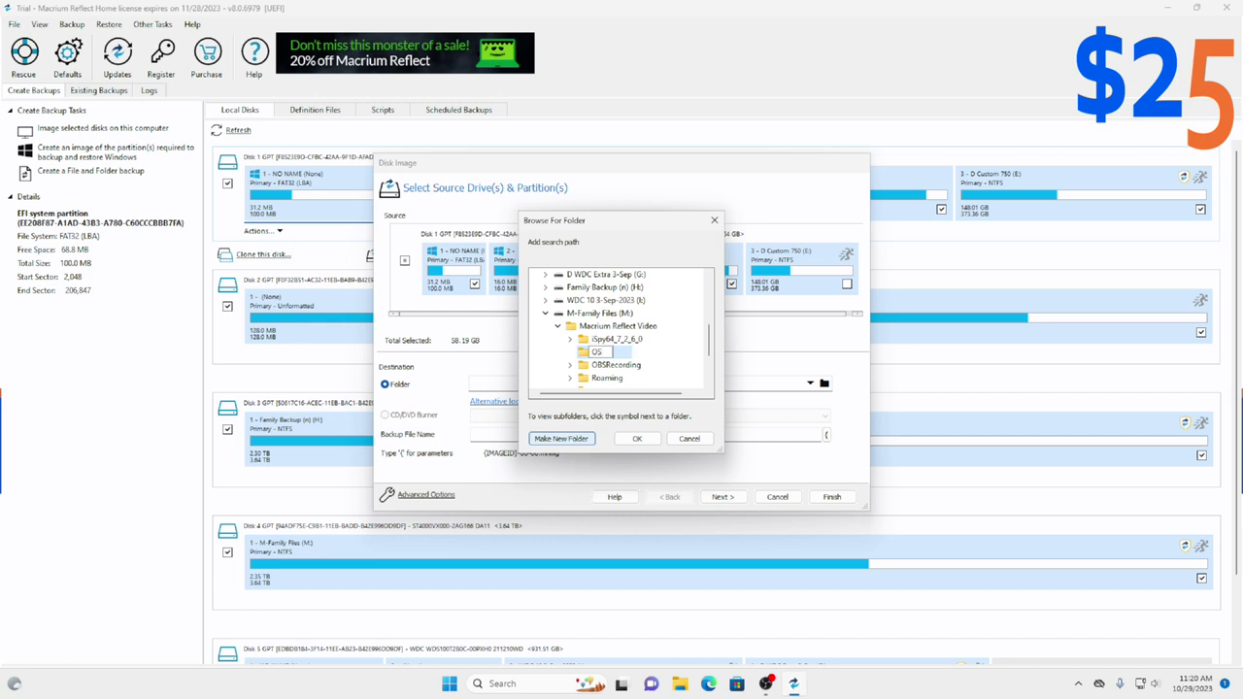
type(" Fu")
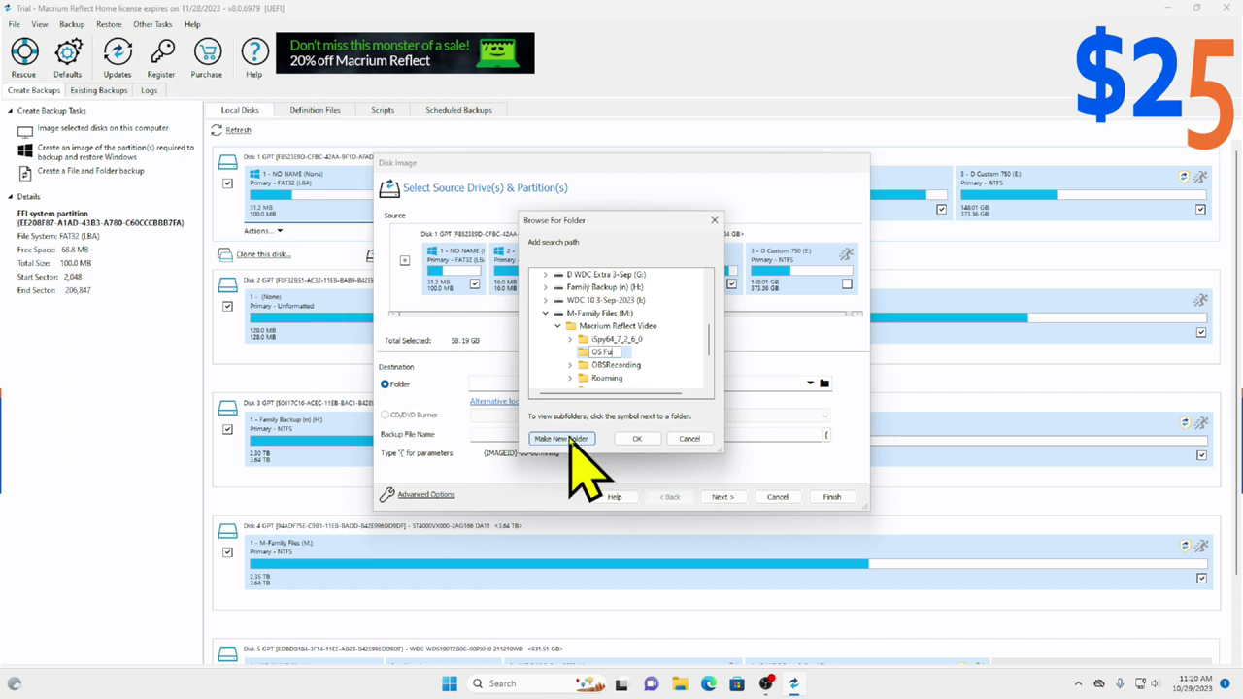
type("ll Backu")
type("p 29-Oct-2023")
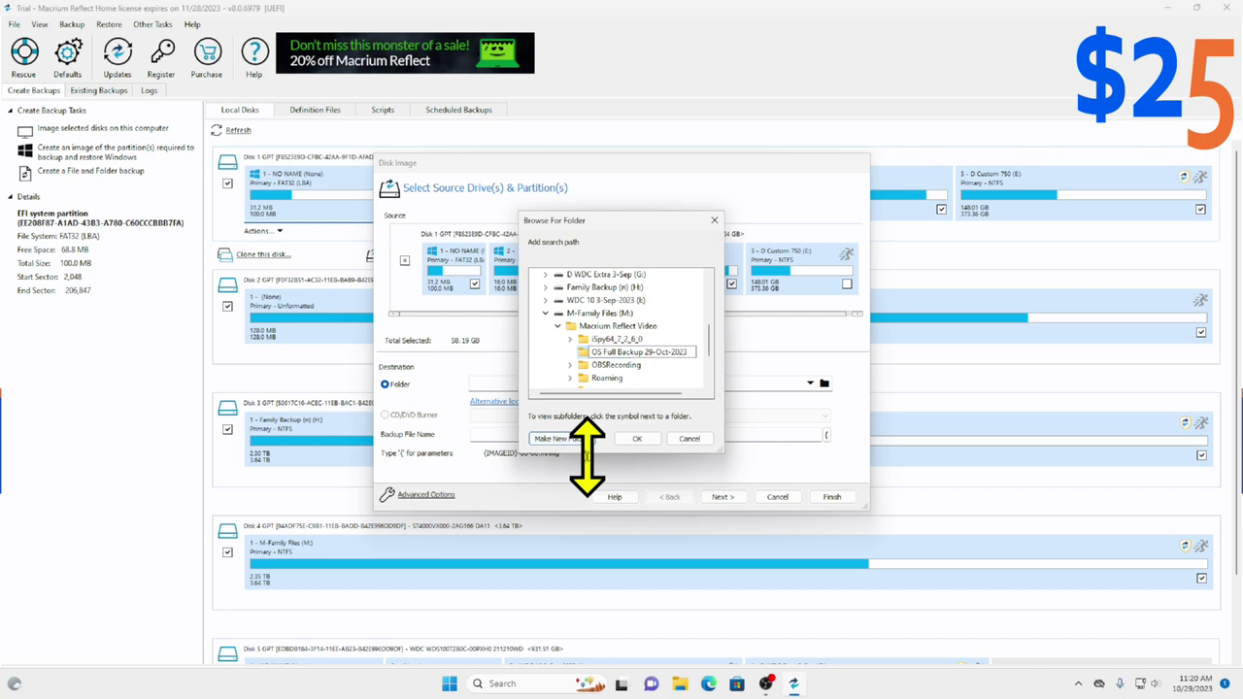
key("Return")
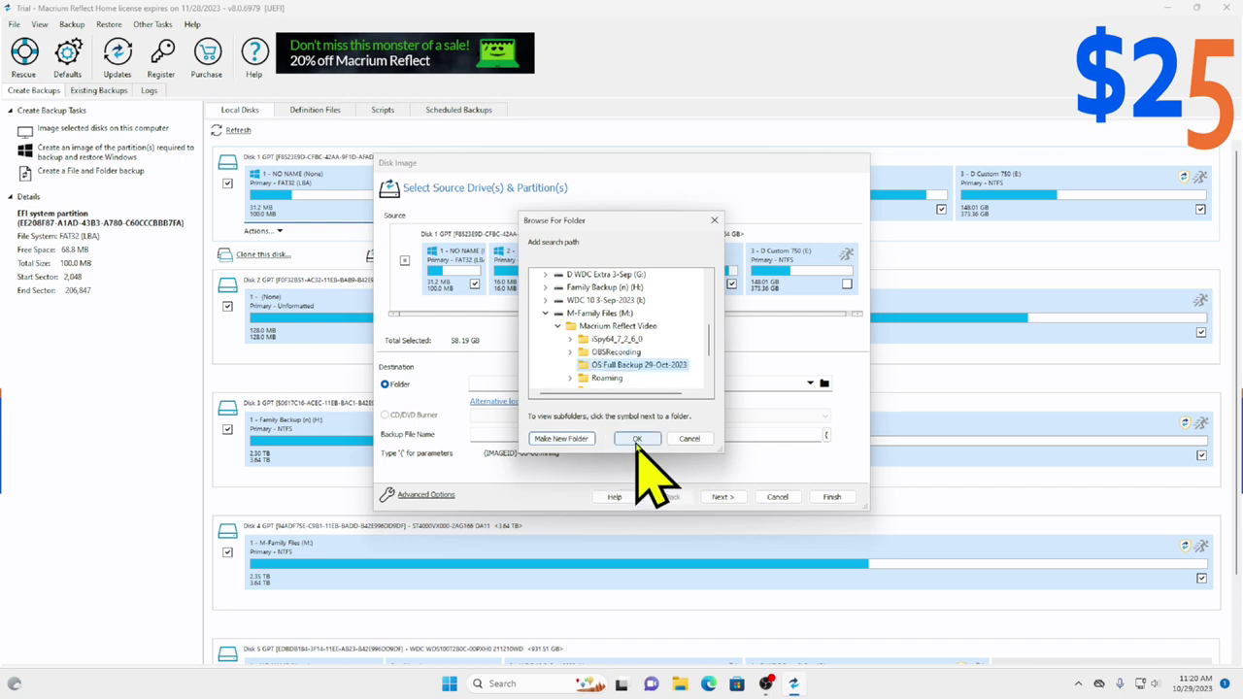
left_click(636, 438)
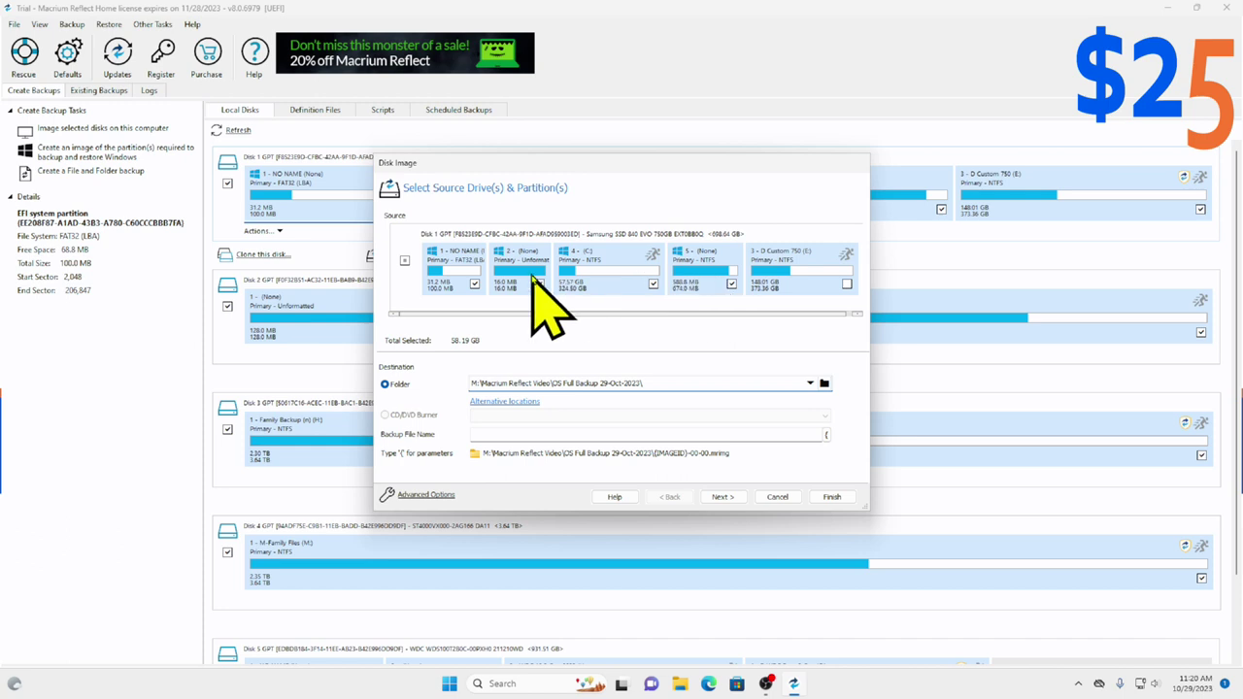
Accept the default backup plan without a template and run the image now without saving a backup definition file.
left_click(721, 496)
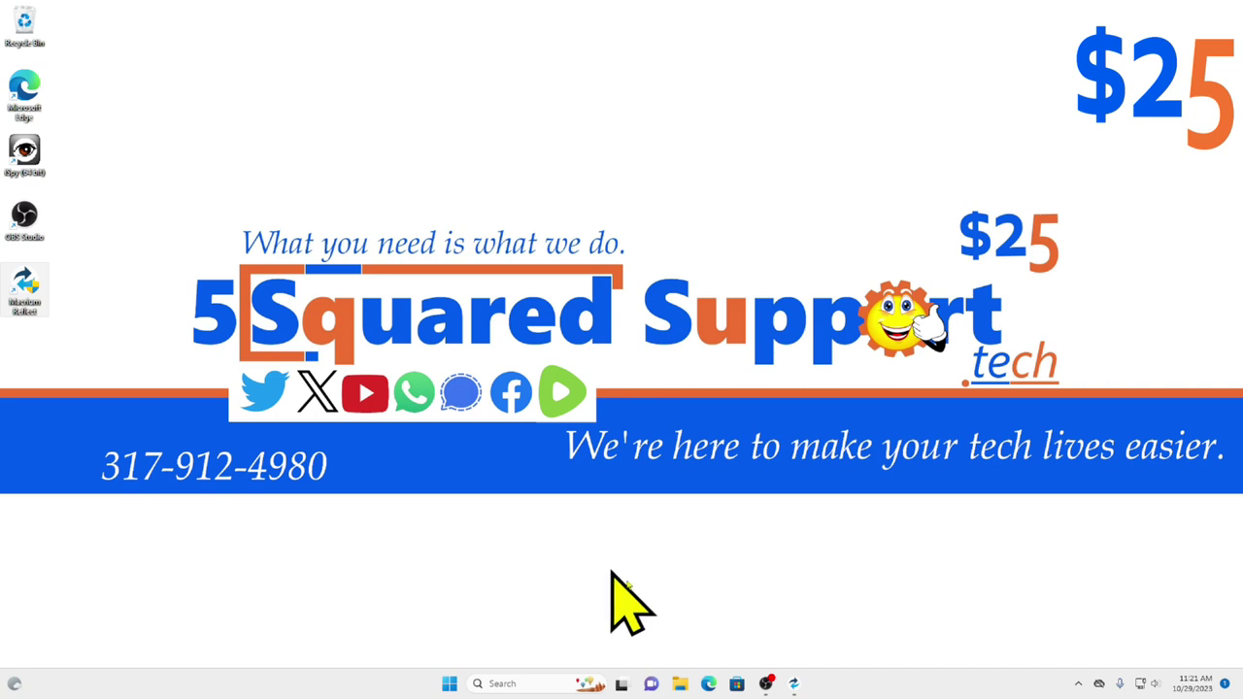
left_click(793, 683)
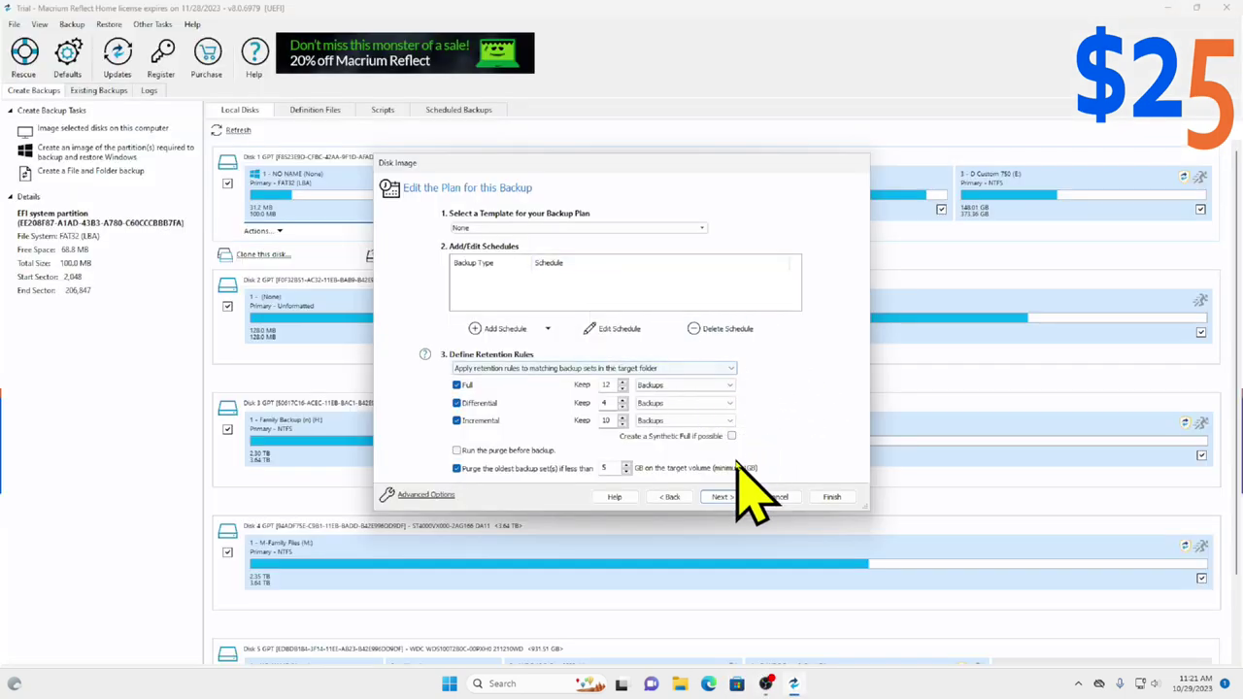
left_click(722, 497)
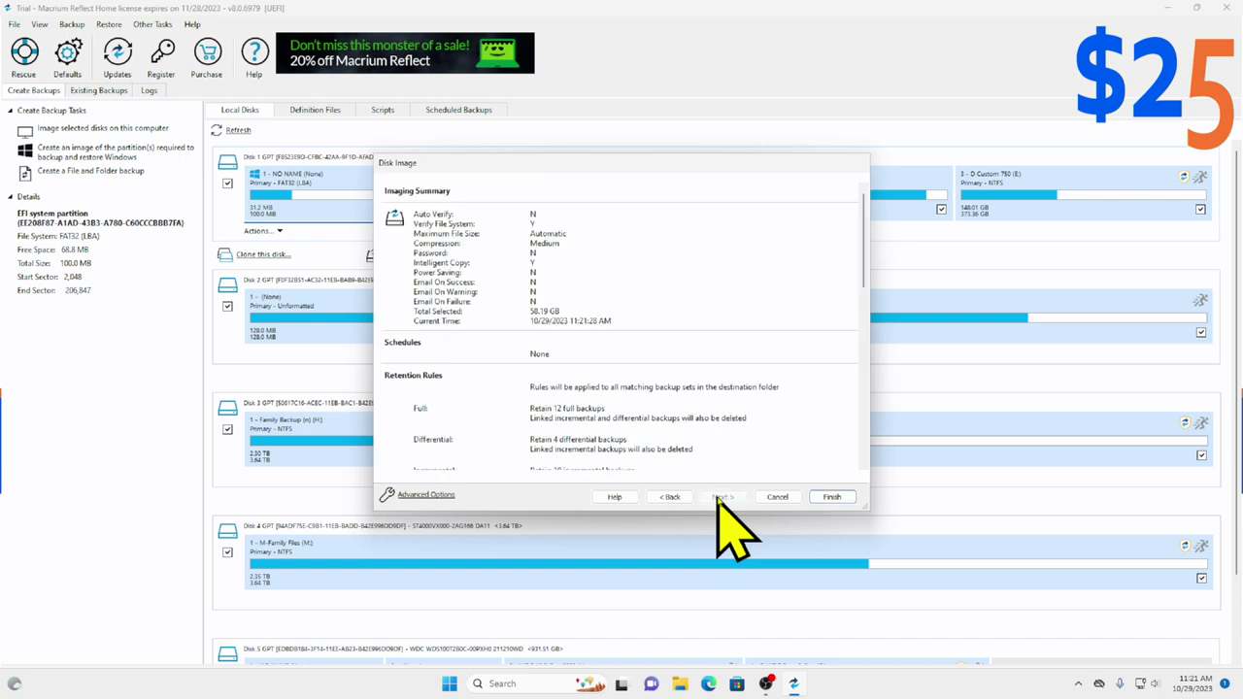
left_click(832, 497)
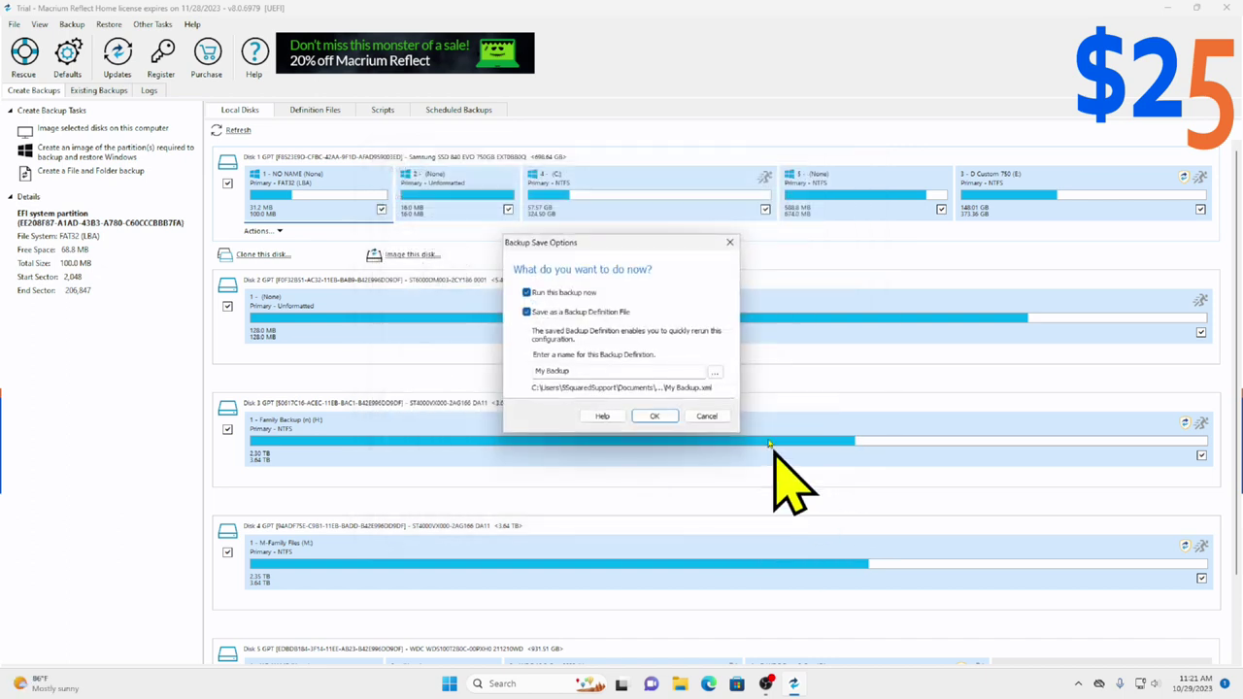
left_click(542, 312)
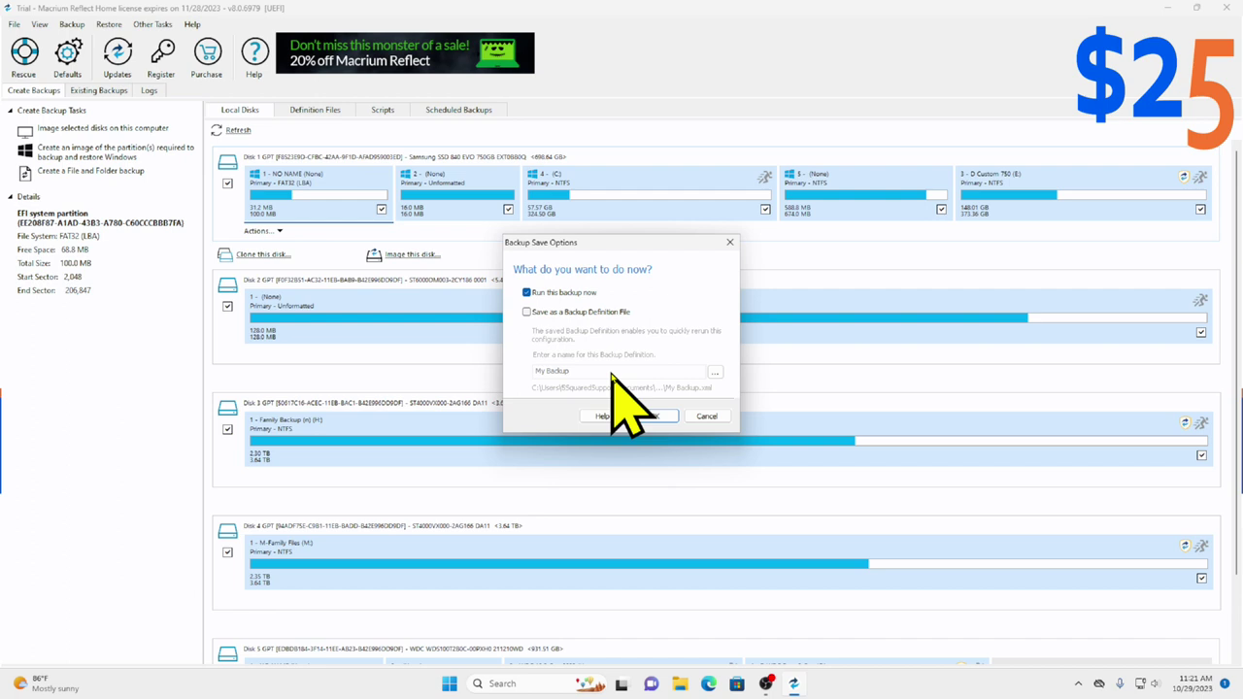
left_click(652, 416)
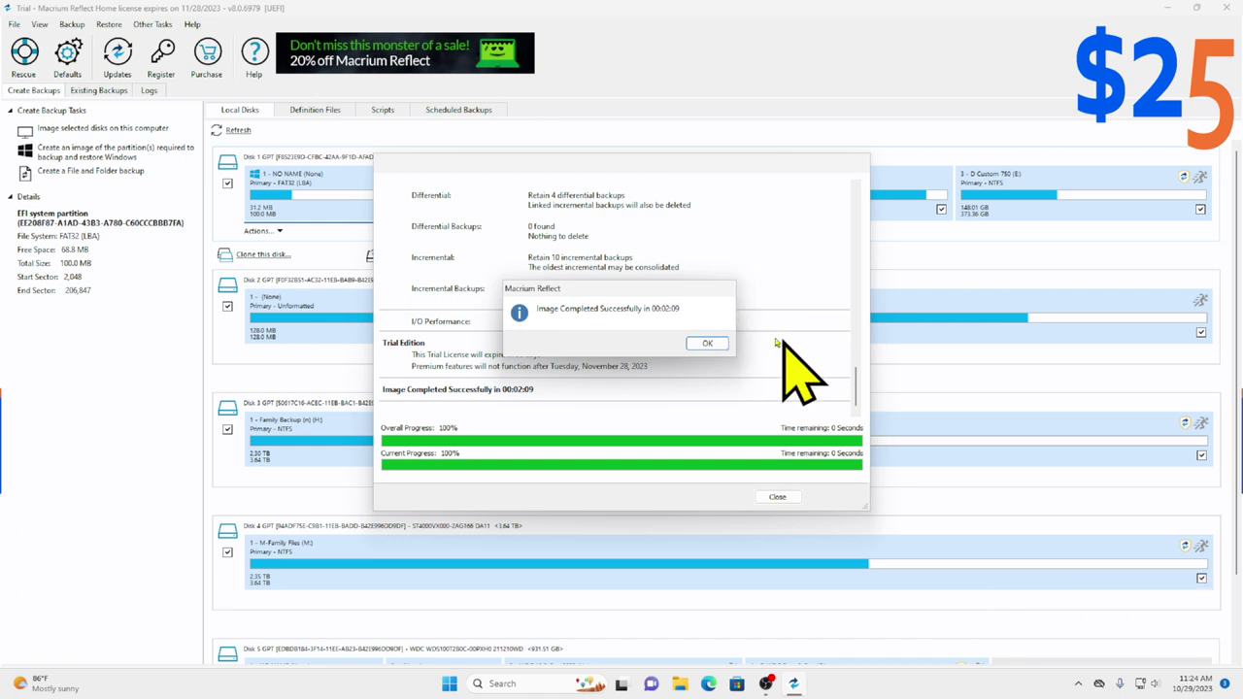
left_click(704, 344)
left_click(777, 498)
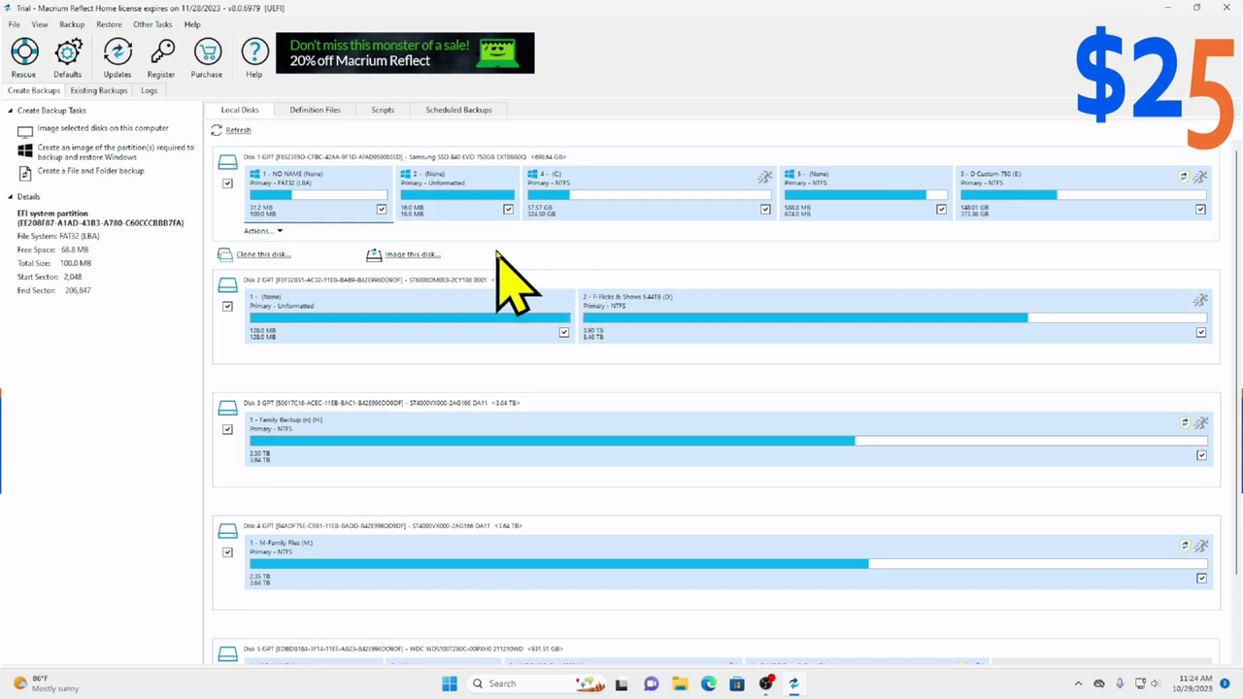
Review the restore setup and alternative target disks for the existing OS full backup image, and exit without restoring.
left_click(120, 92)
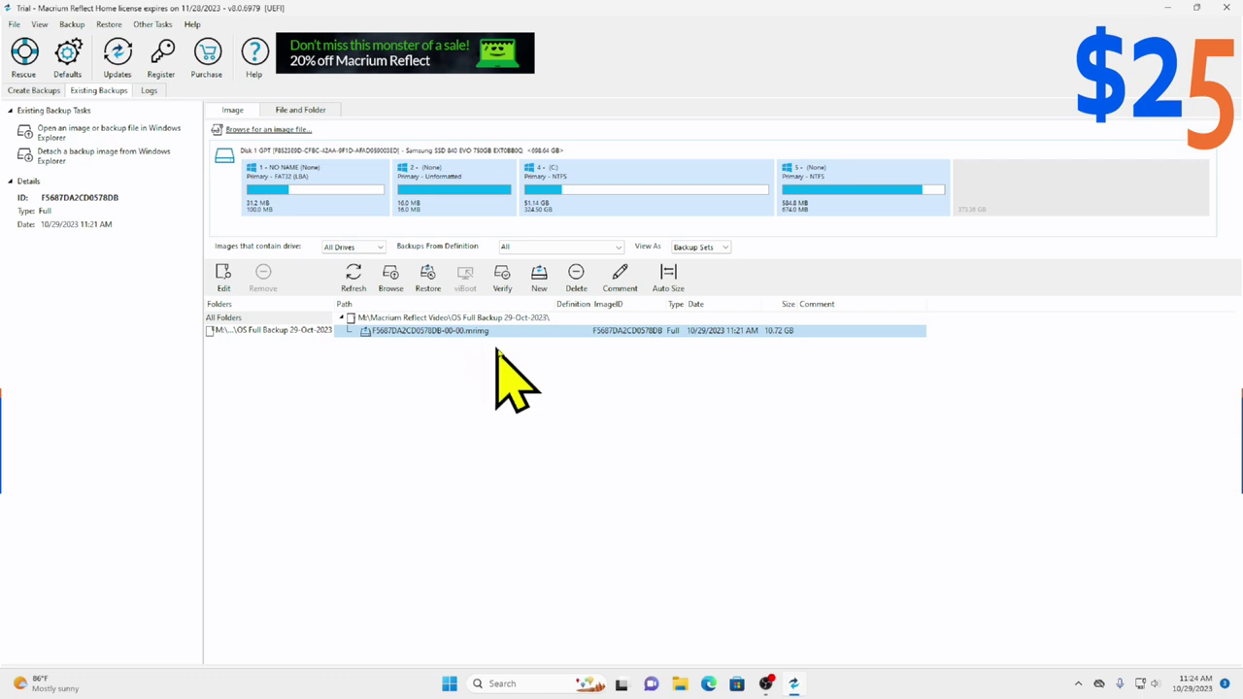
left_click(428, 280)
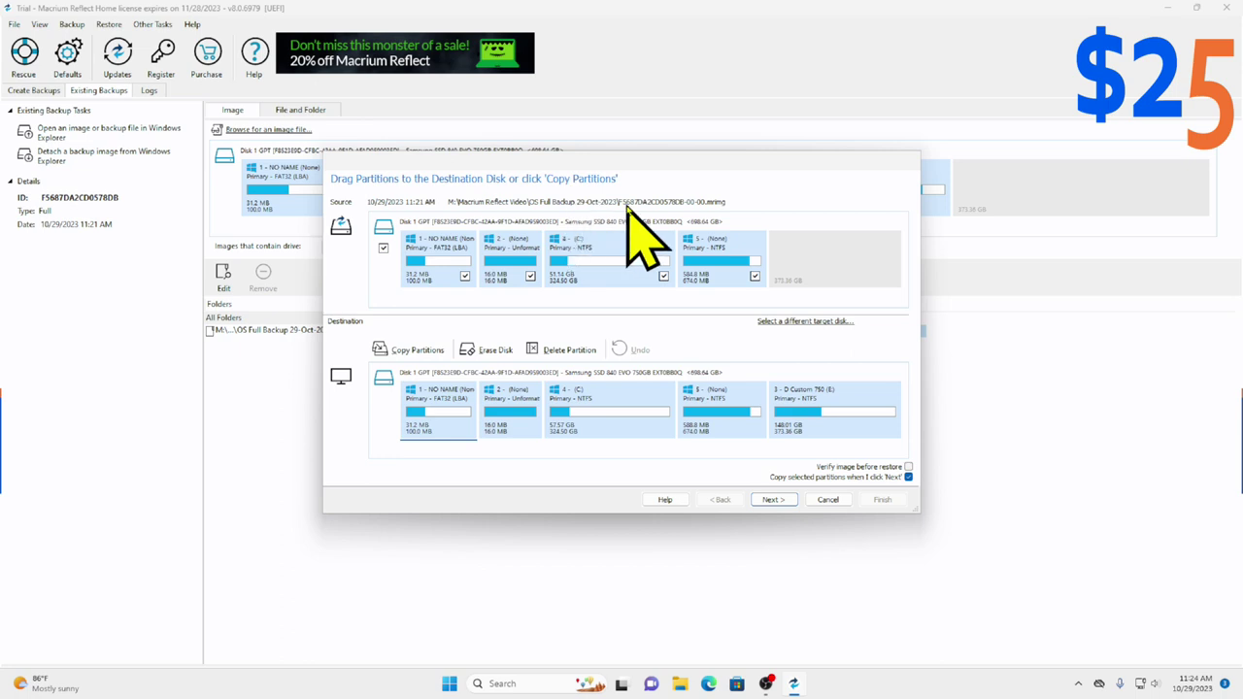
left_click(770, 322)
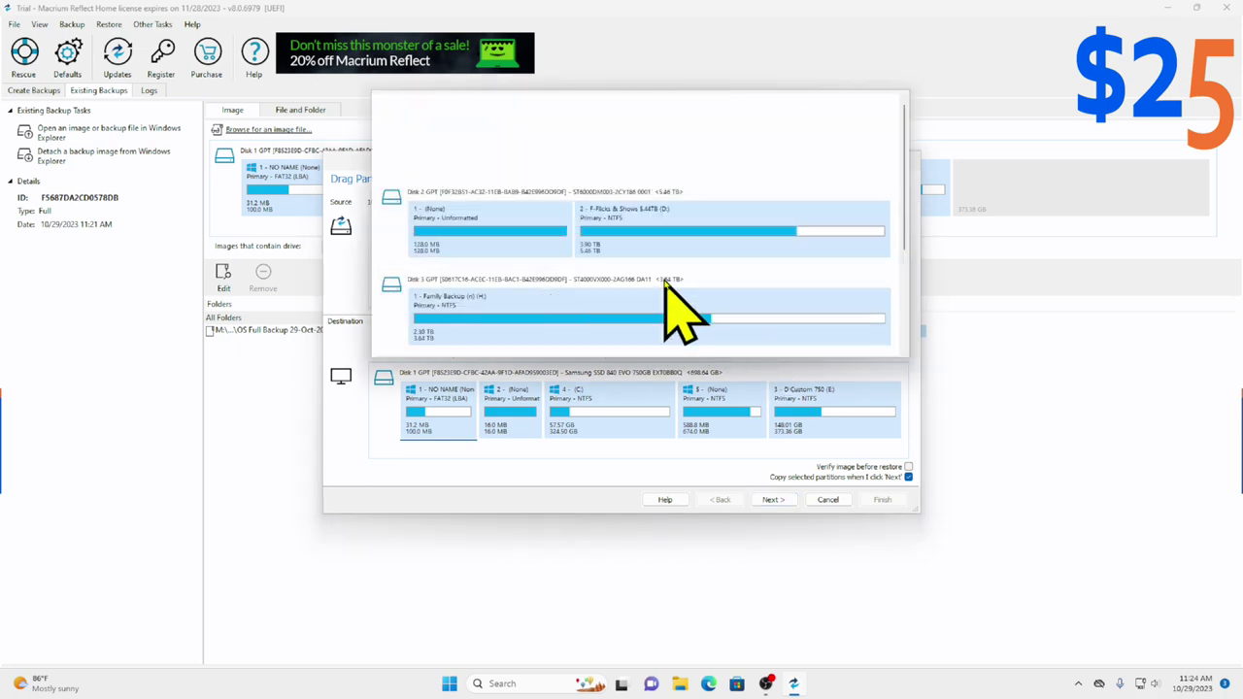
left_click(606, 433)
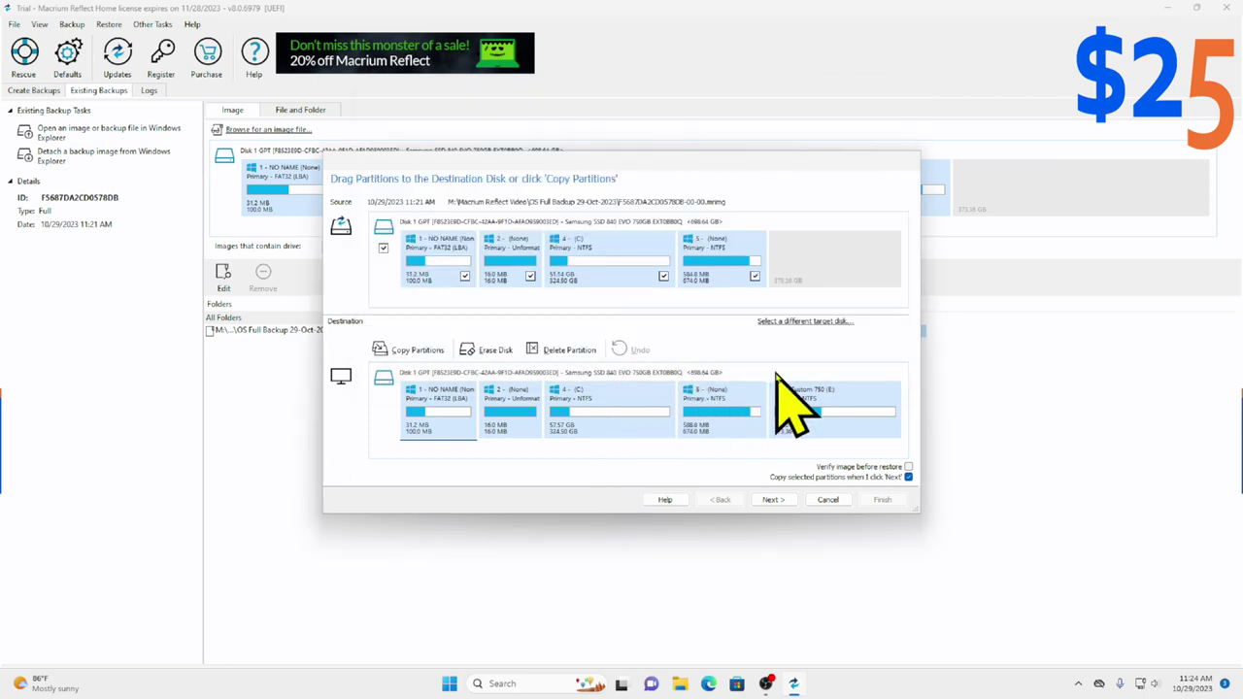
left_click(827, 500)
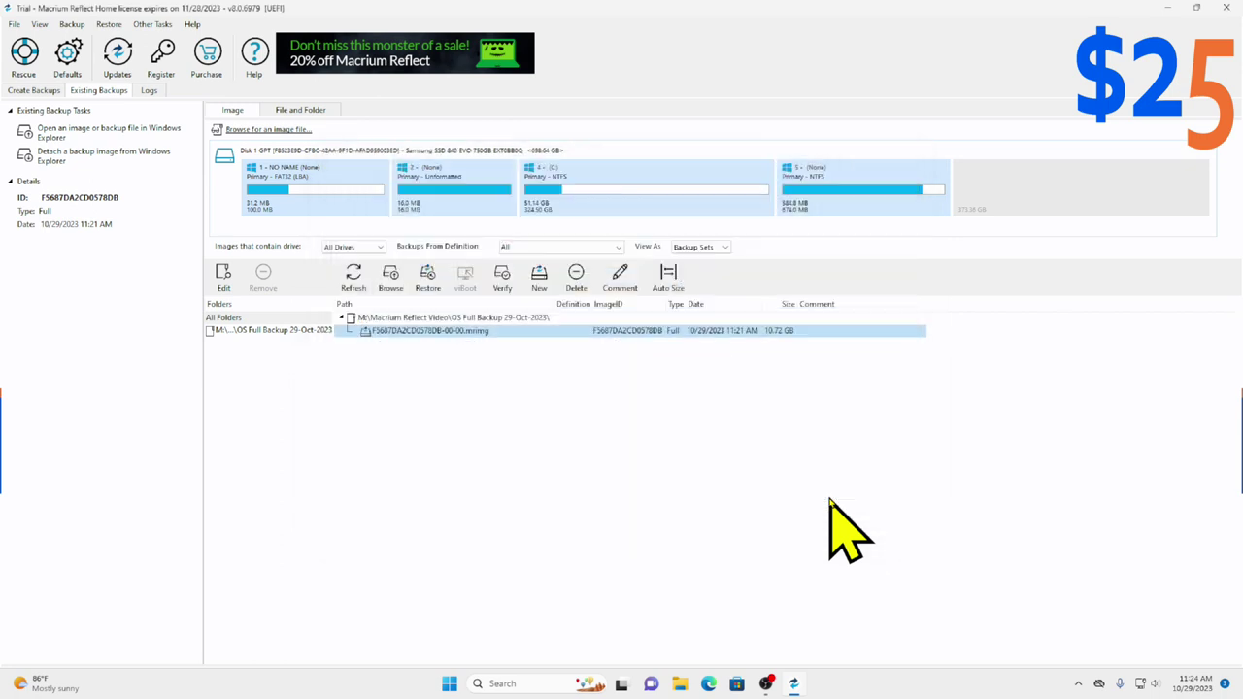